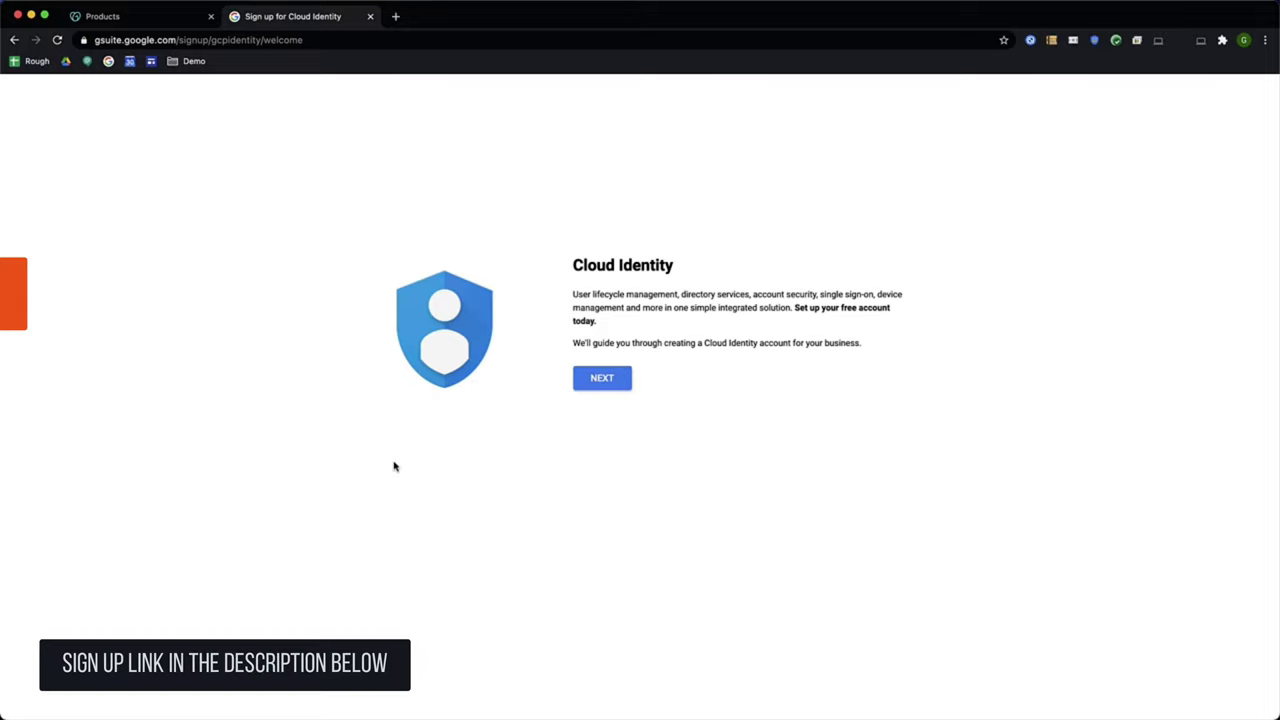
Enter the business name, choose 100-299 employees, and pass the United States location and phone step.
click(606, 382)
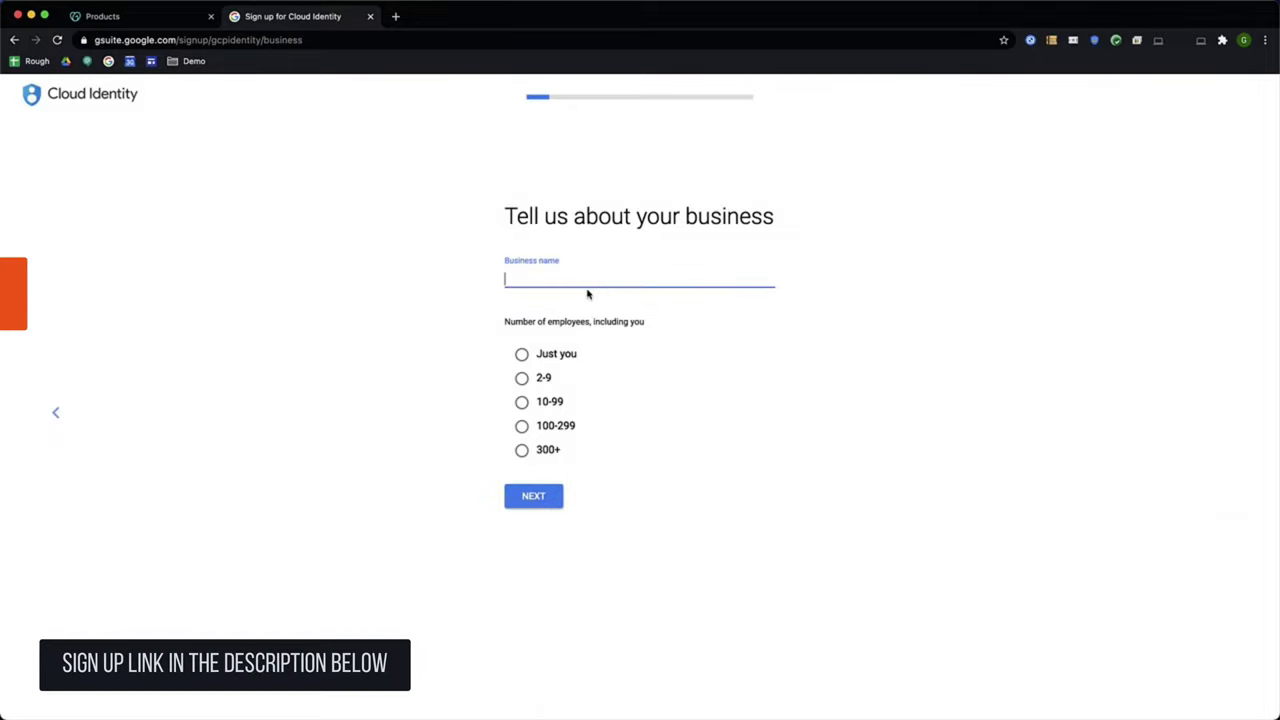
text(Goldy Arora)
click(522, 427)
click(539, 503)
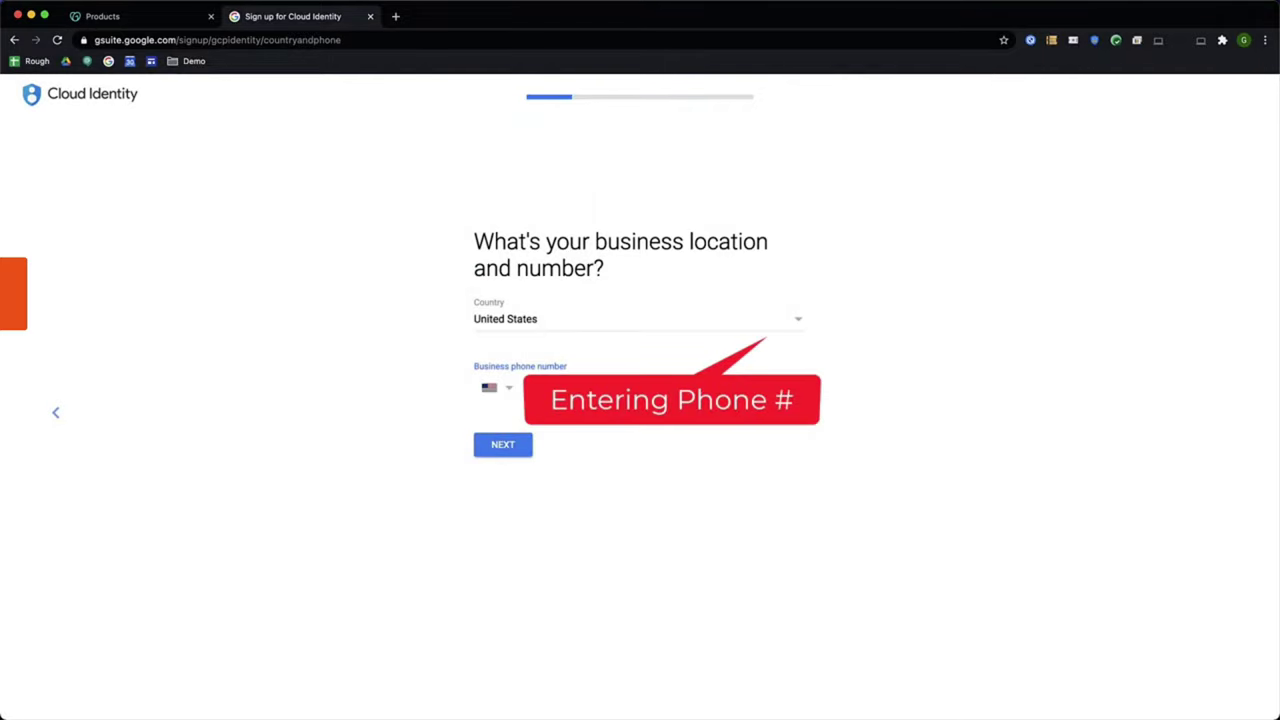
click(489, 450)
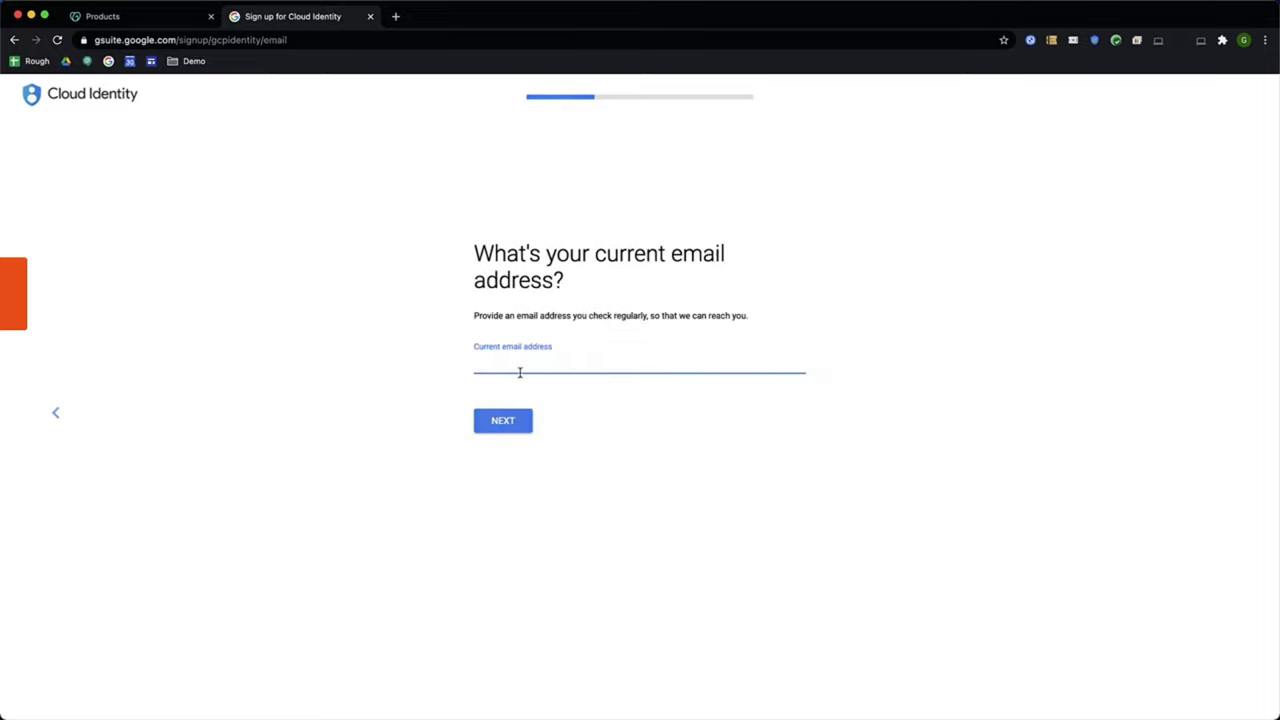
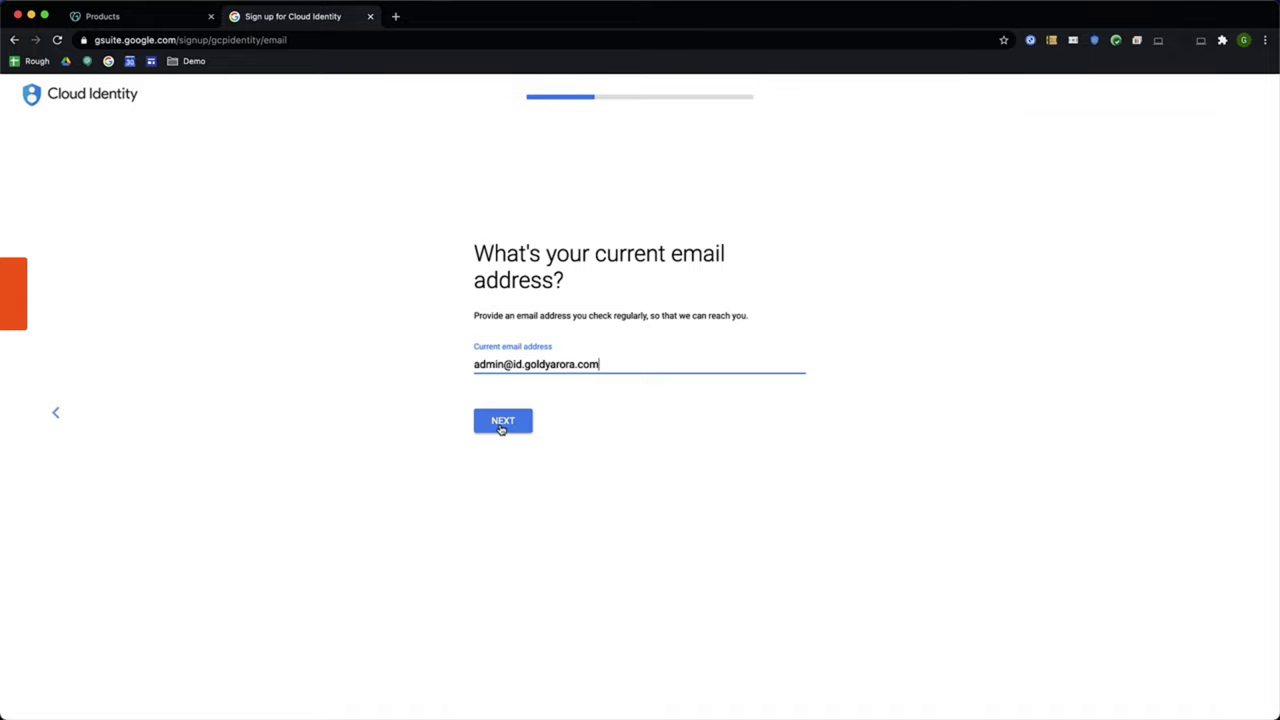
Submit the admin's current contact e-mail address as the sign-up email.
click(502, 425)
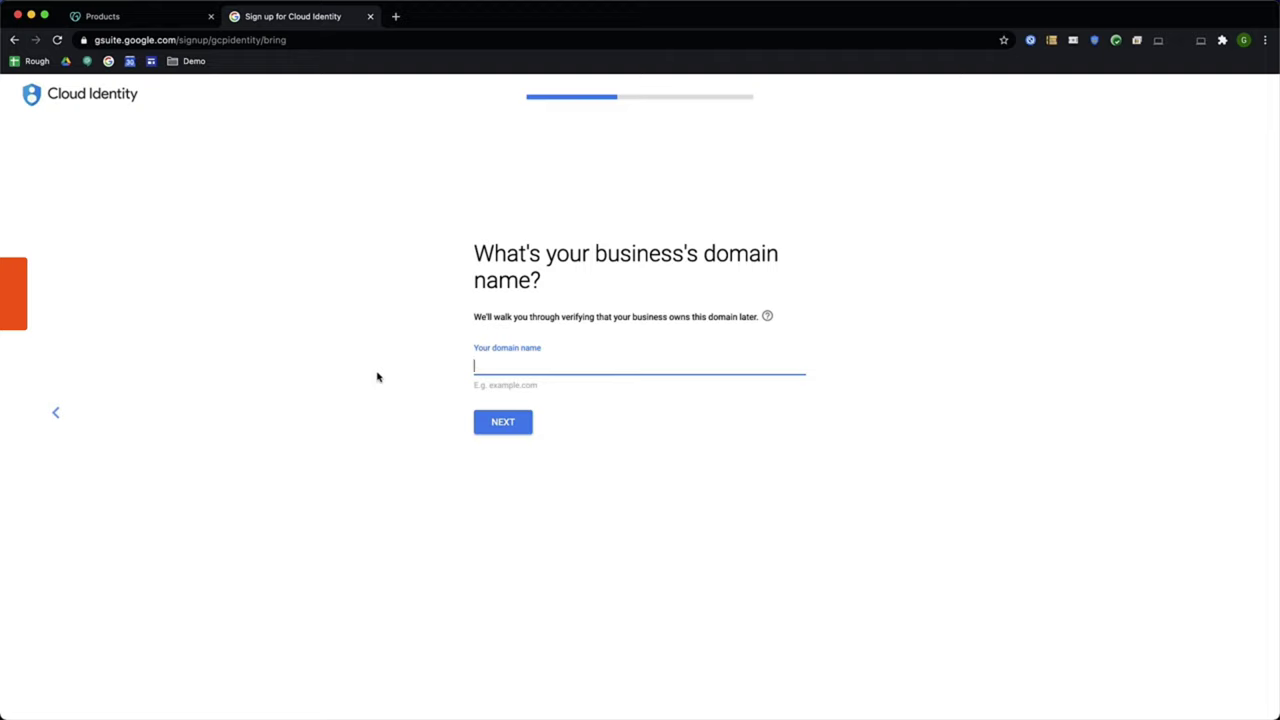
Copy goldyarora.xyz from the GoDaddy domain list and submit it as the business domain.
key(ctrl+shift+Tab)
drag(130, 464, 255, 470)
key(super+c)
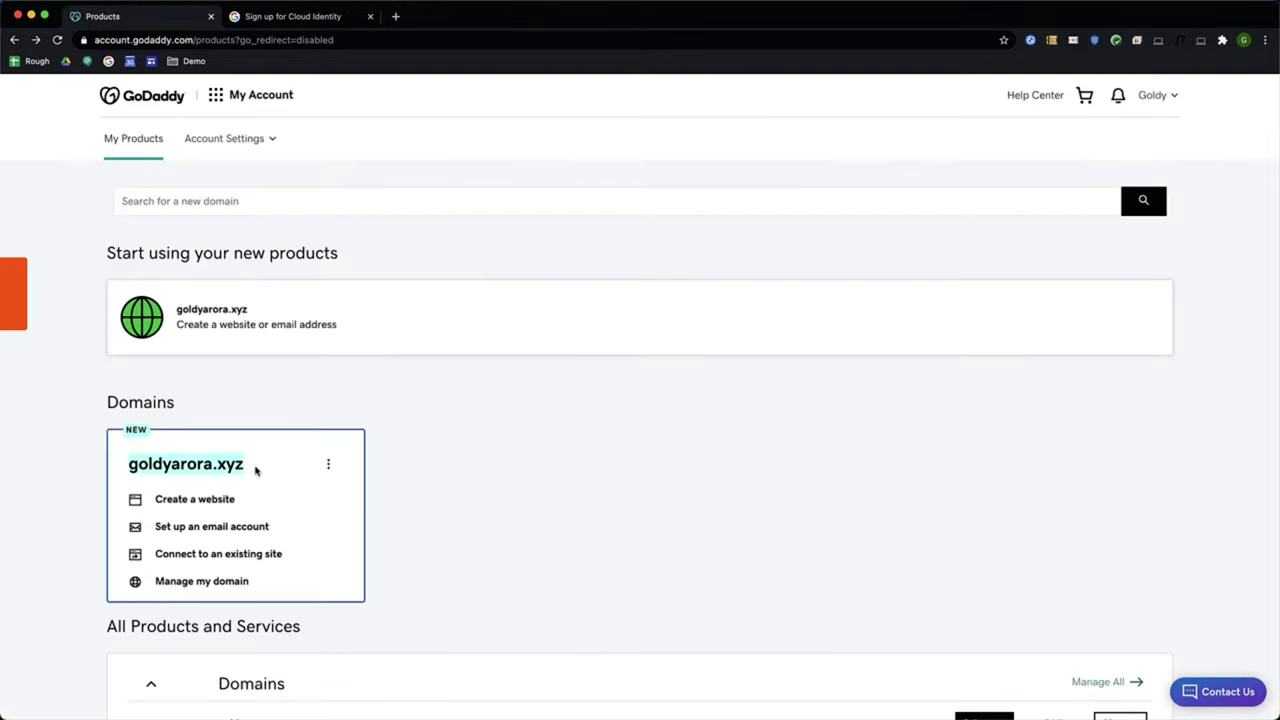
click(293, 17)
key(super+v)
click(513, 431)
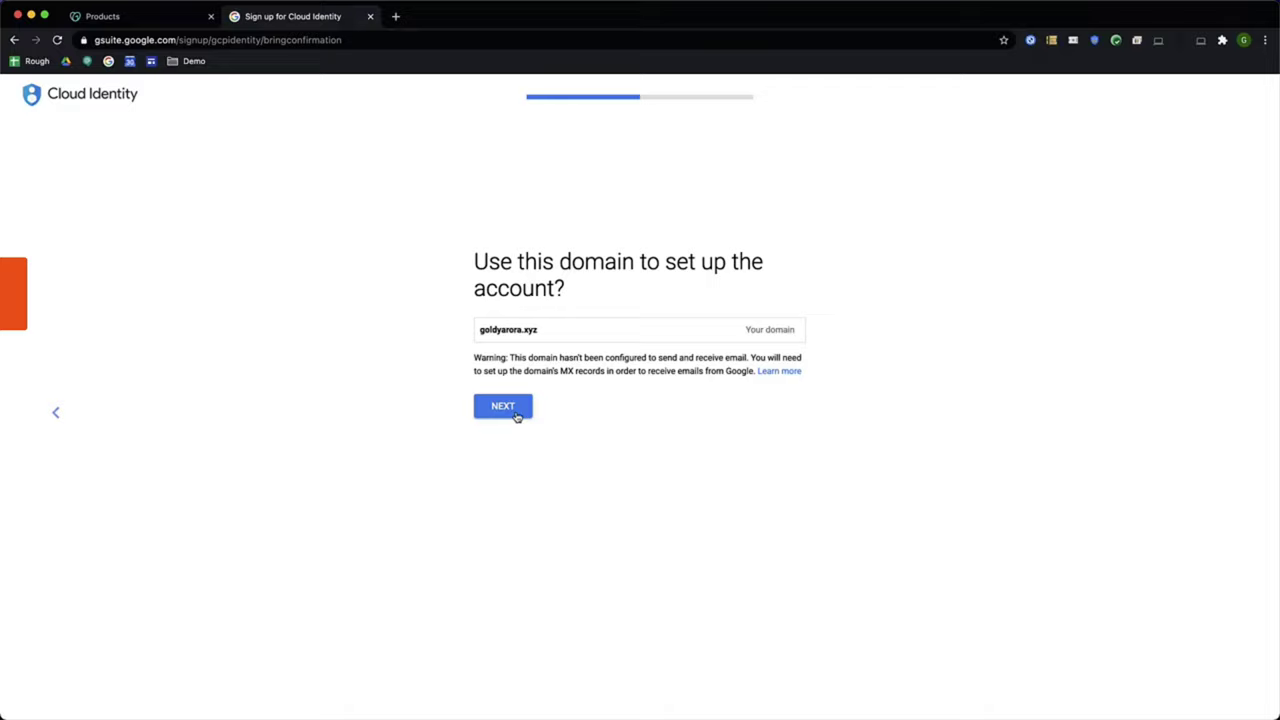
Confirm goldyarora.xyz and enter the administrator's first and last name.
click(517, 417)
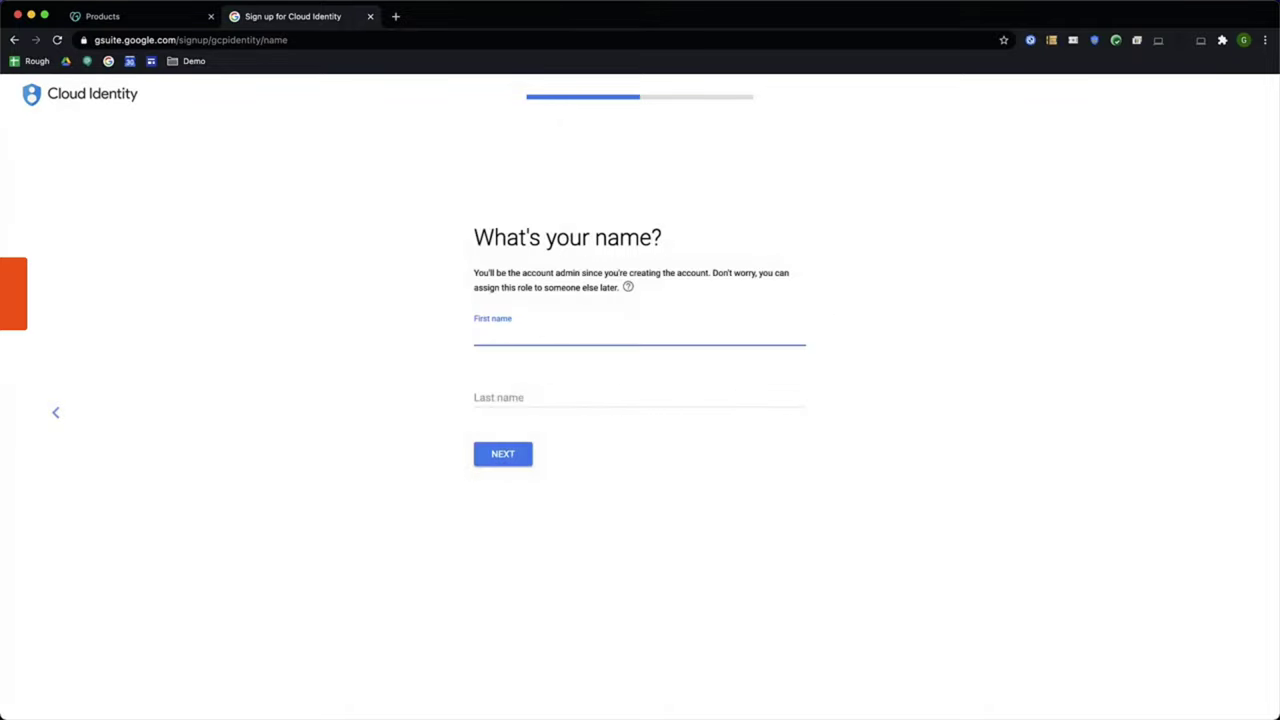
text(GOLDY)
key(Tab)
text(ADMIN)
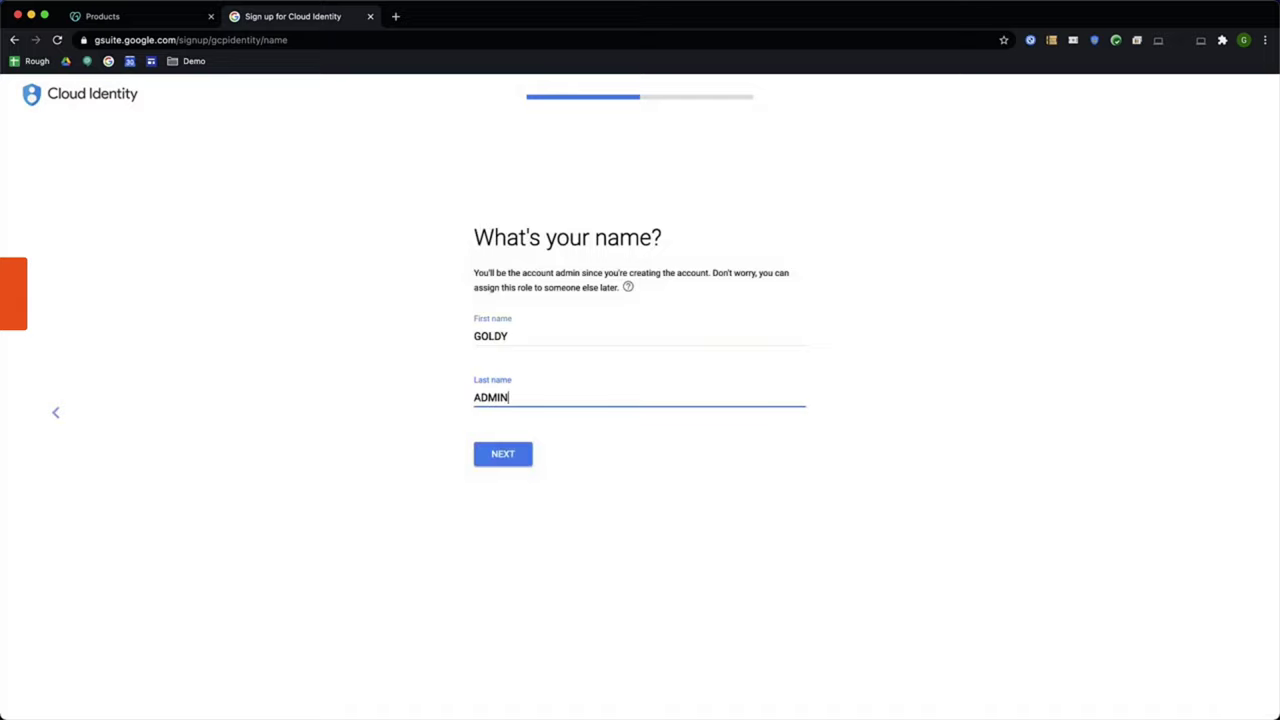
click(522, 454)
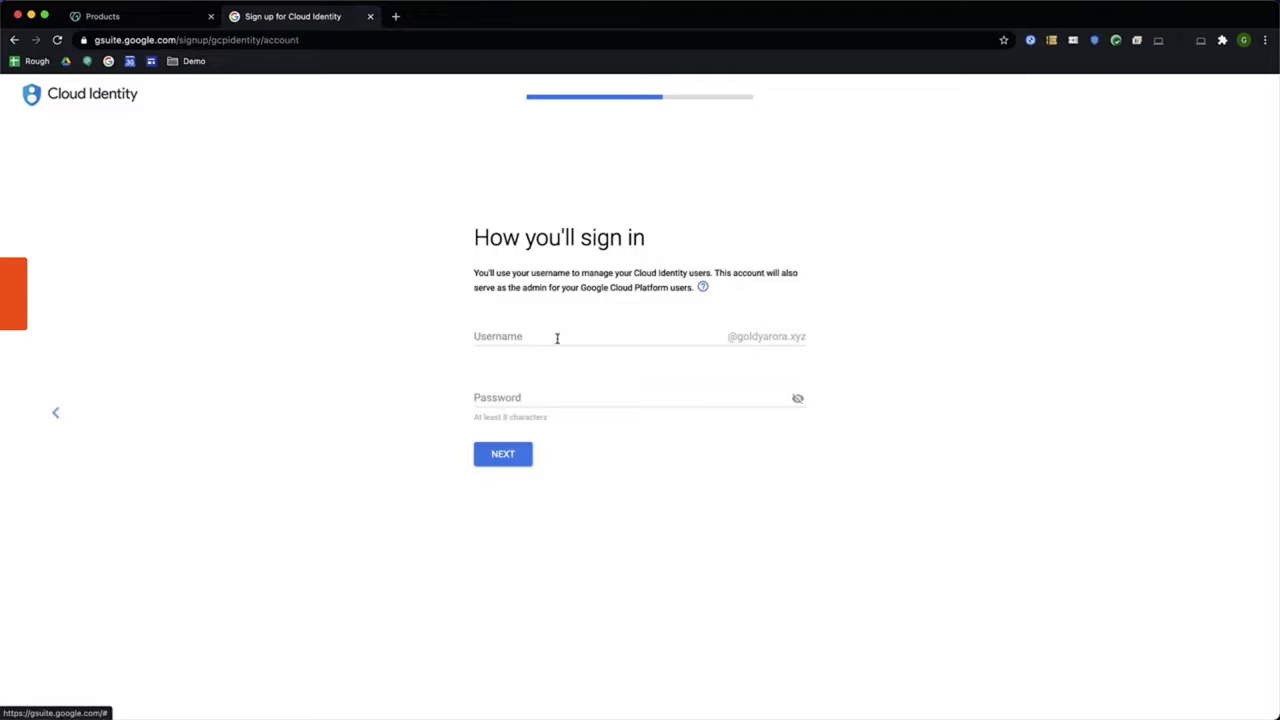
Set the admin sign-in username and a password for the account.
click(557, 338)
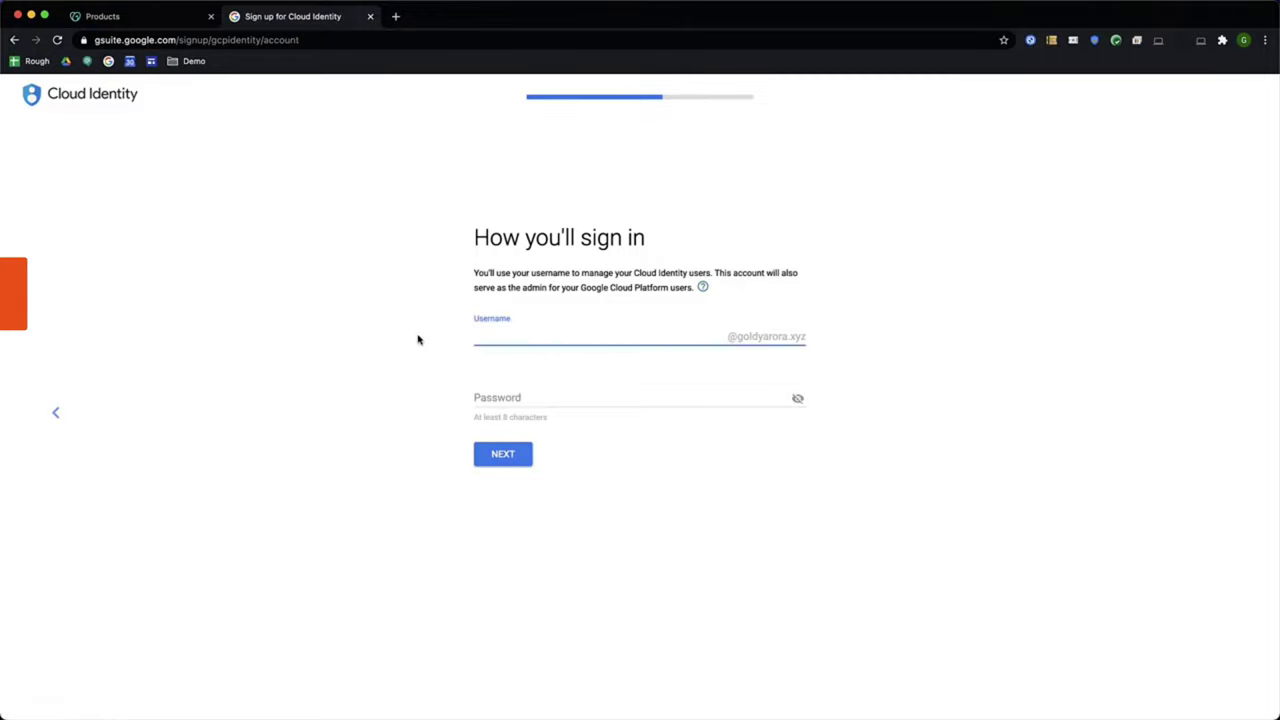
text(admin)
key(Tab)
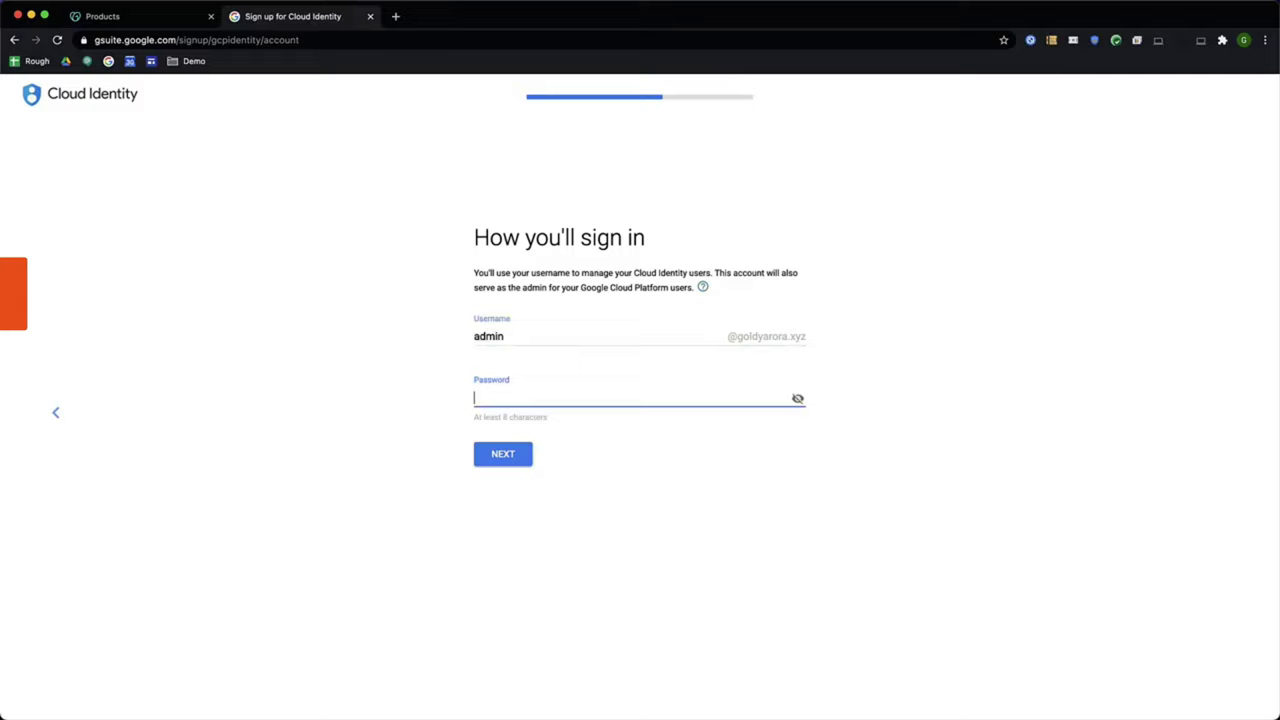
text(•••••••••)
click(527, 457)
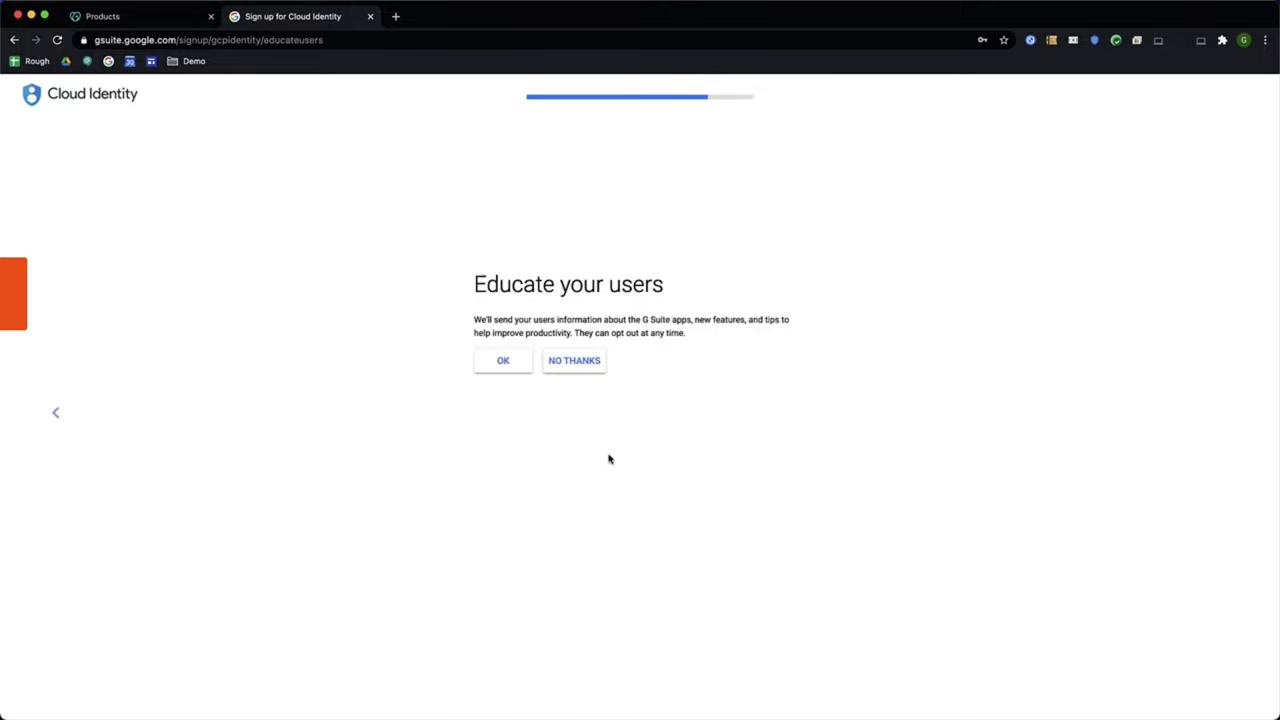
Decline user education emails, tick I'm not a robot, and agree to create the account.
click(596, 371)
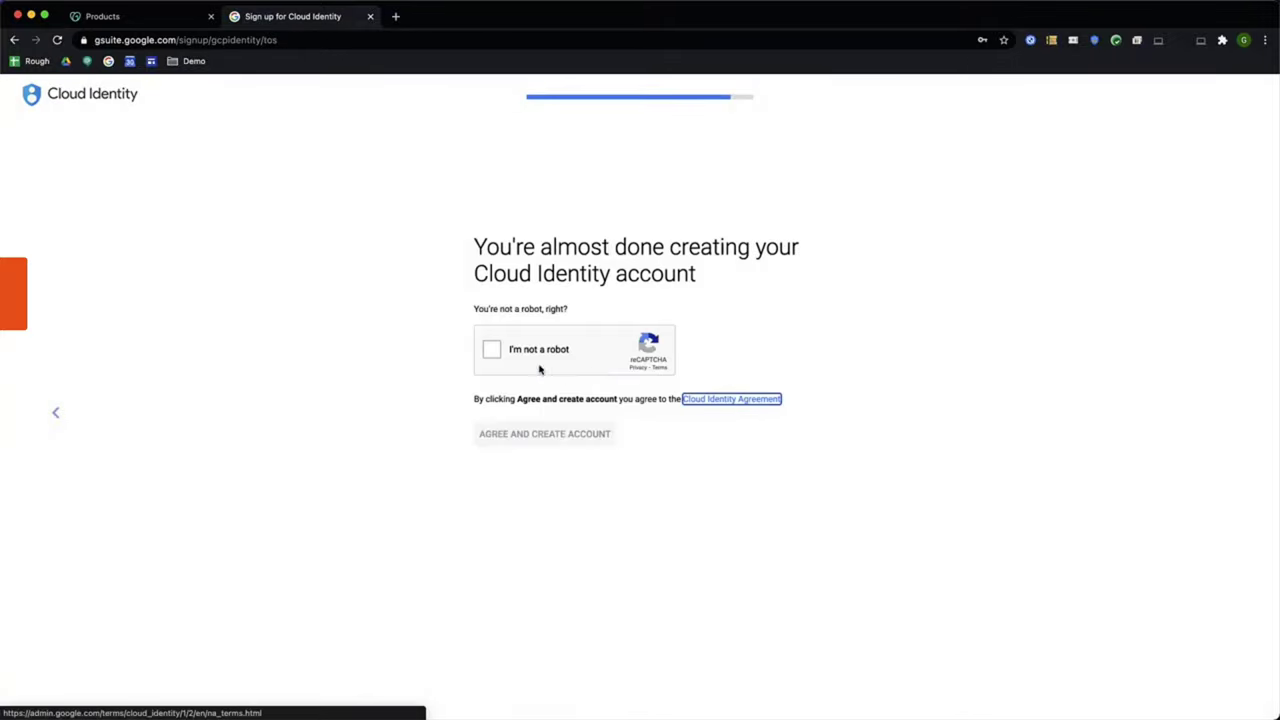
click(491, 349)
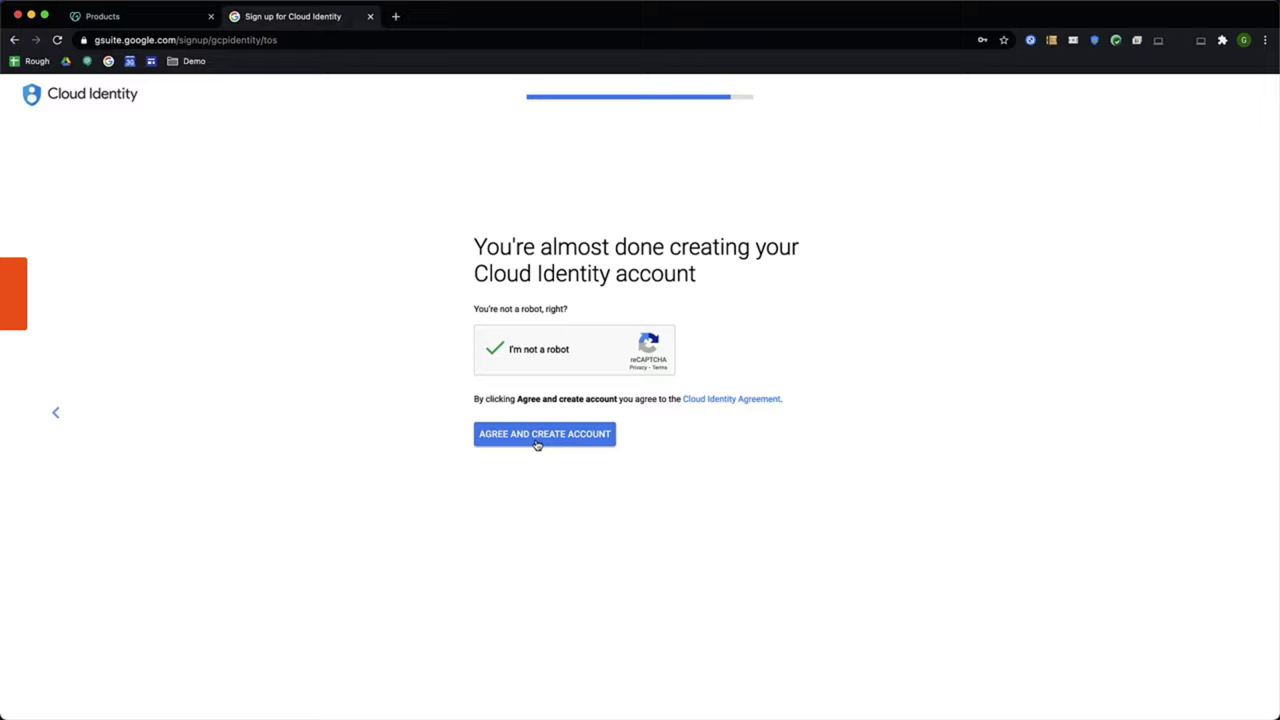
click(526, 440)
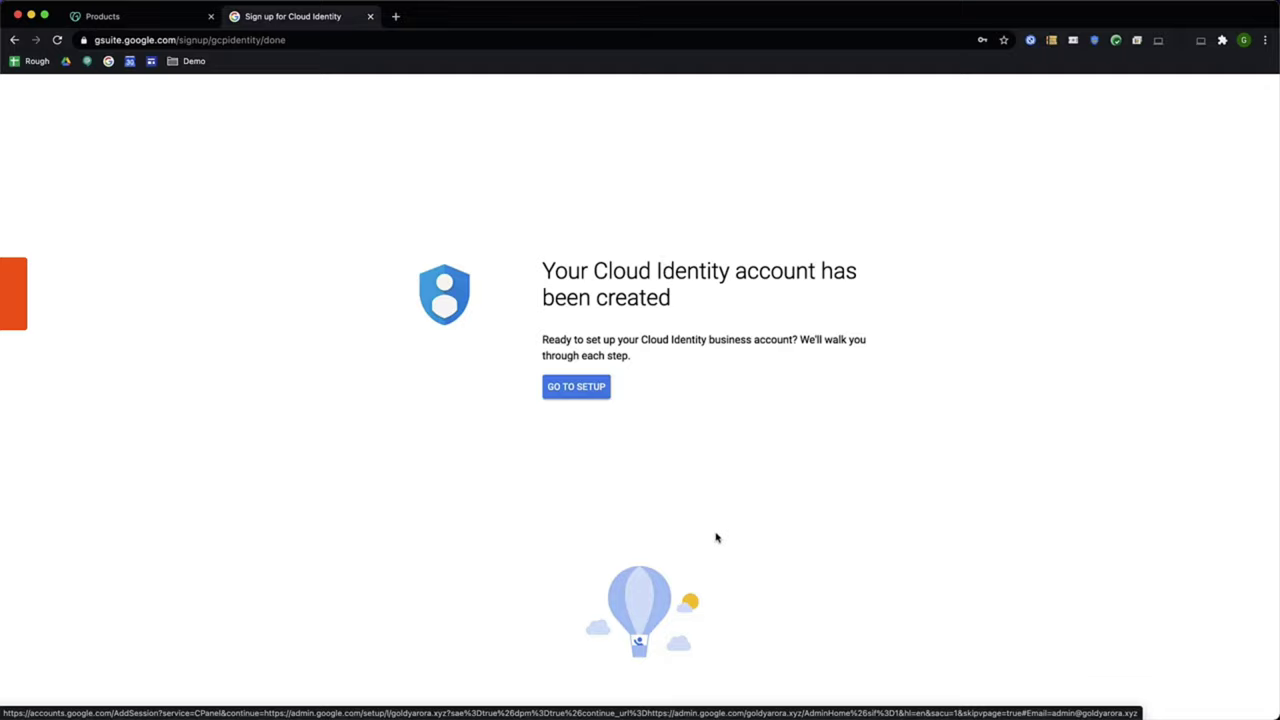
Sign in to the new admin account and accept its terms on the welcome page.
click(589, 396)
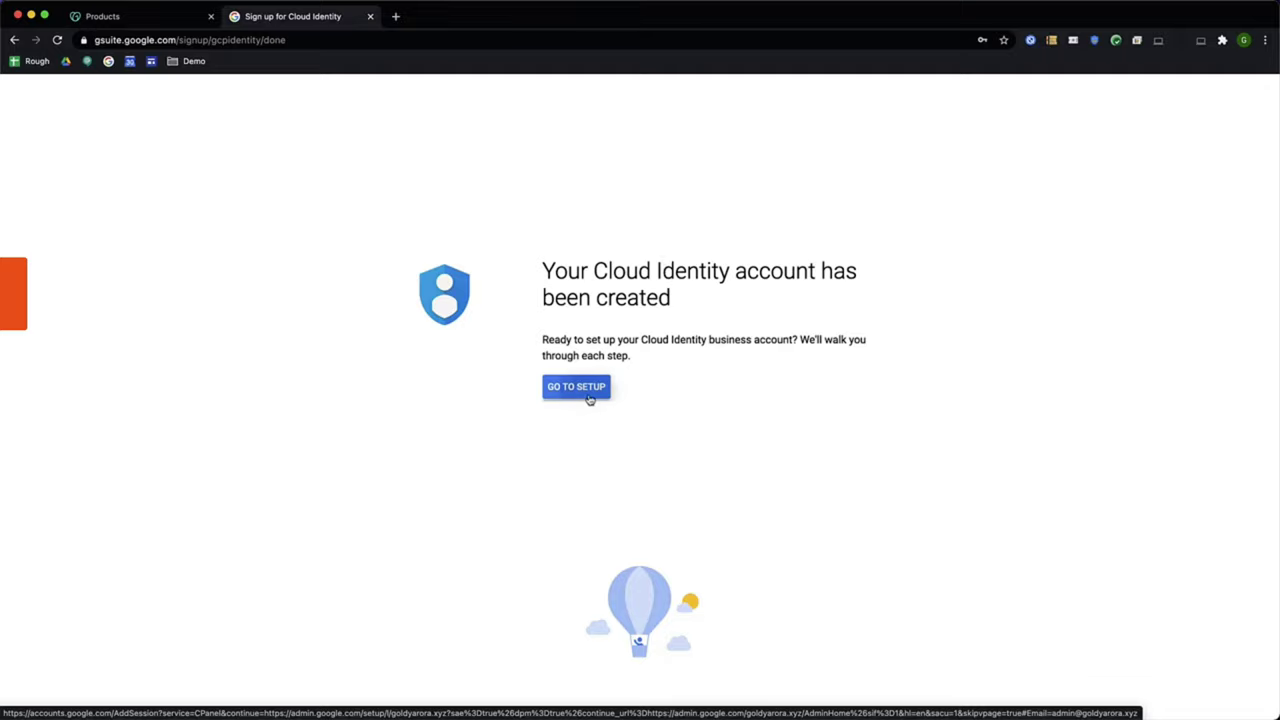
click(727, 501)
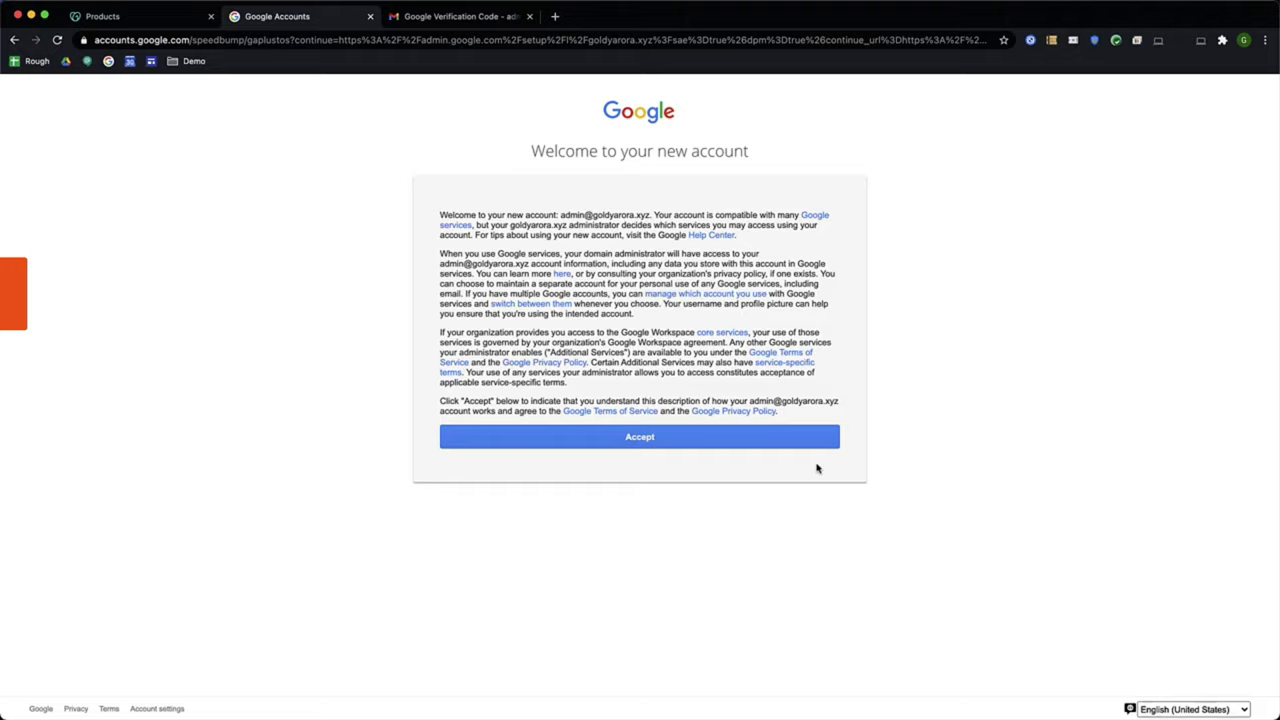
click(735, 446)
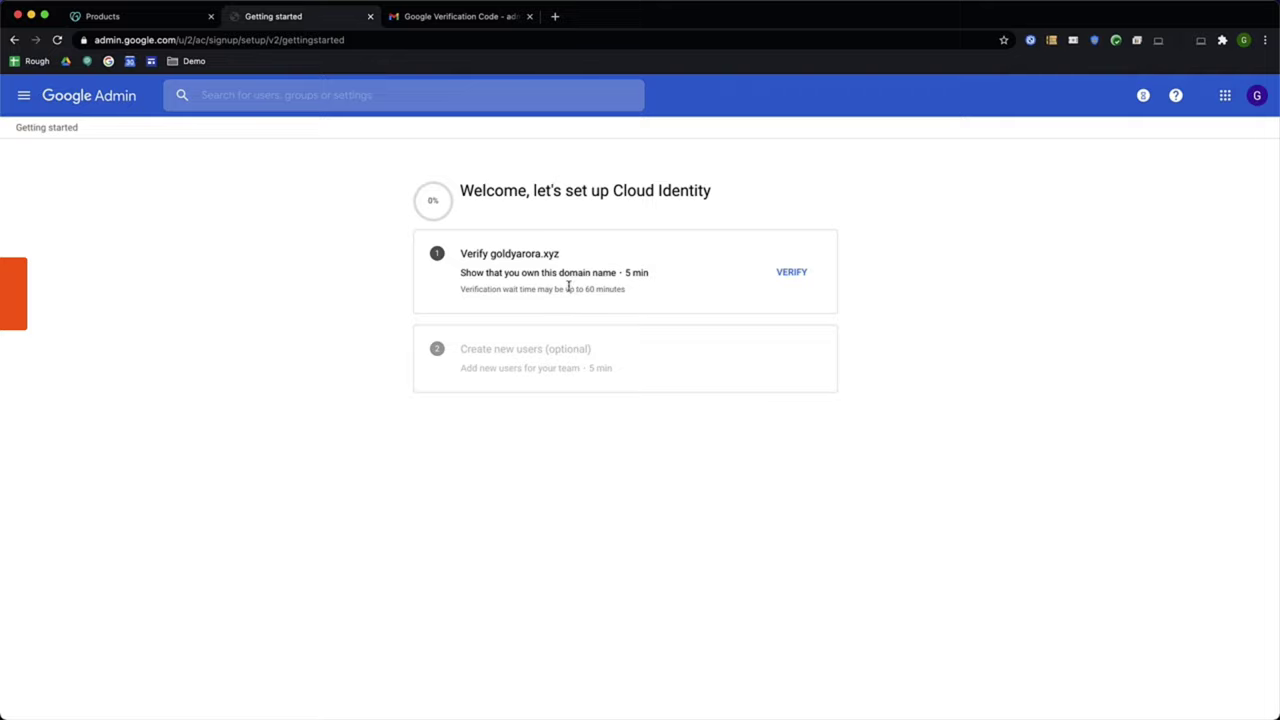
Switch goldyarora.xyz verification to 'Create a TXT record' and copy the verification code.
click(790, 273)
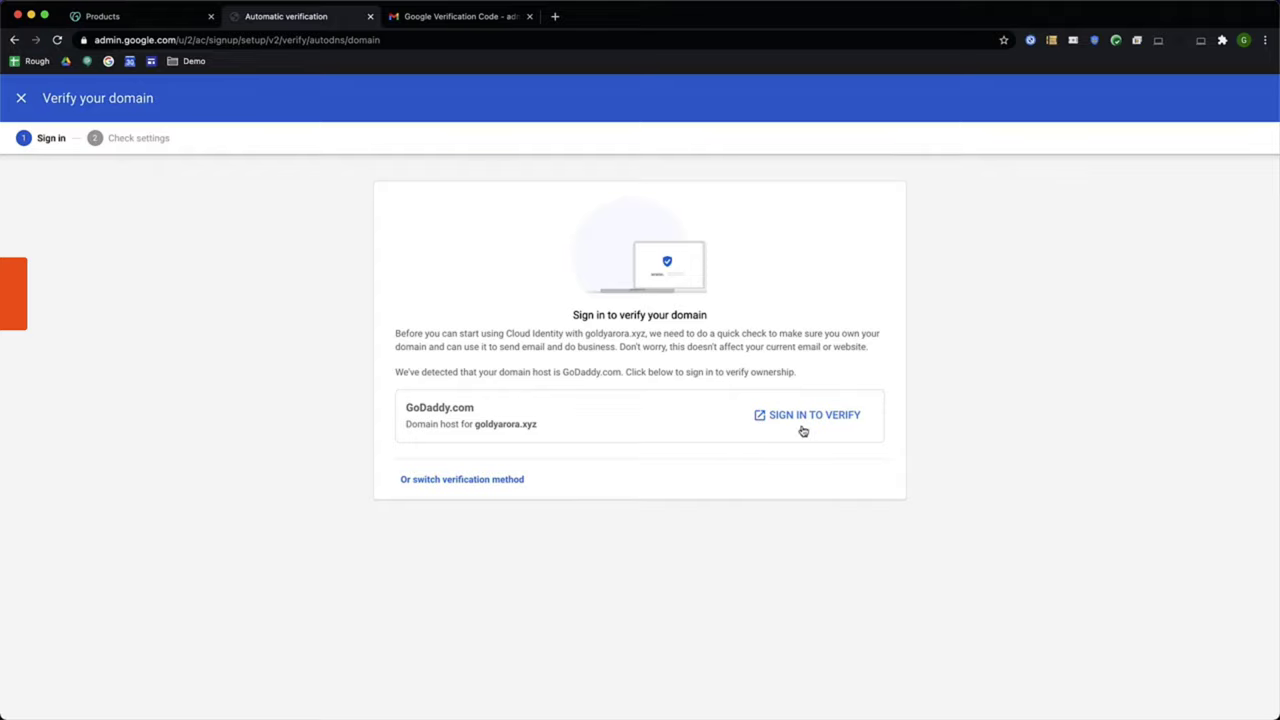
click(447, 482)
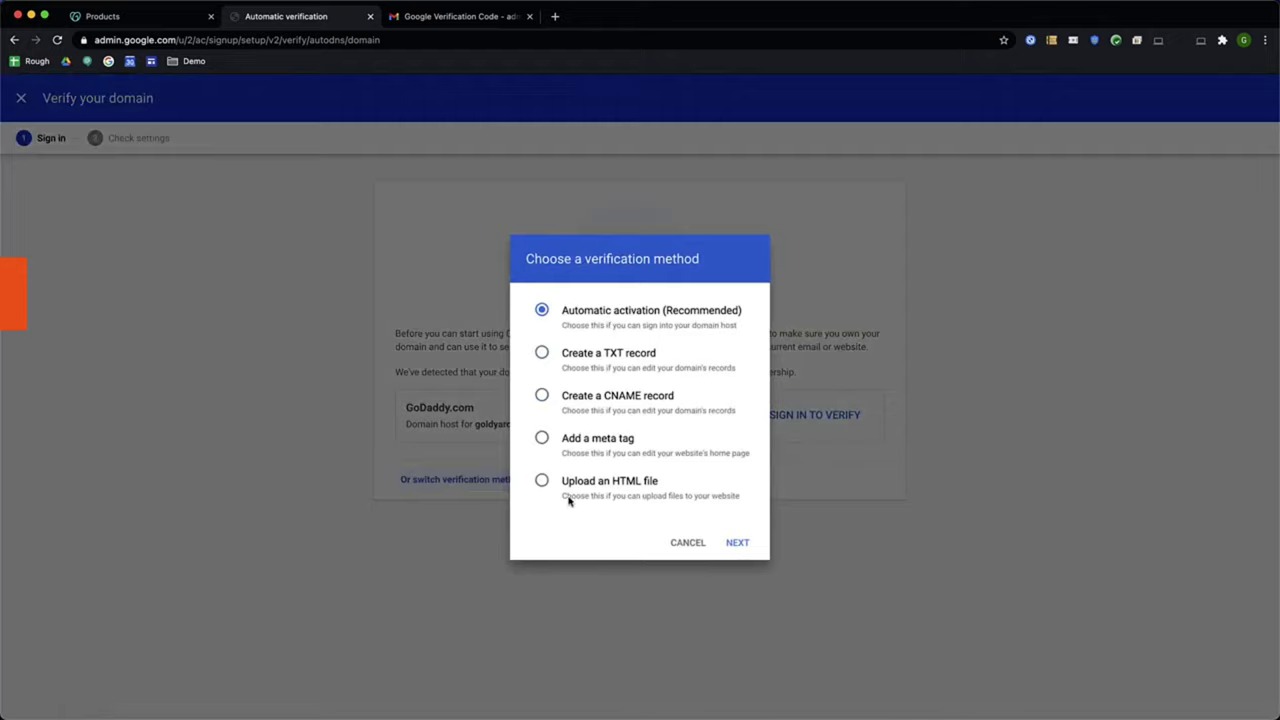
click(544, 356)
click(737, 540)
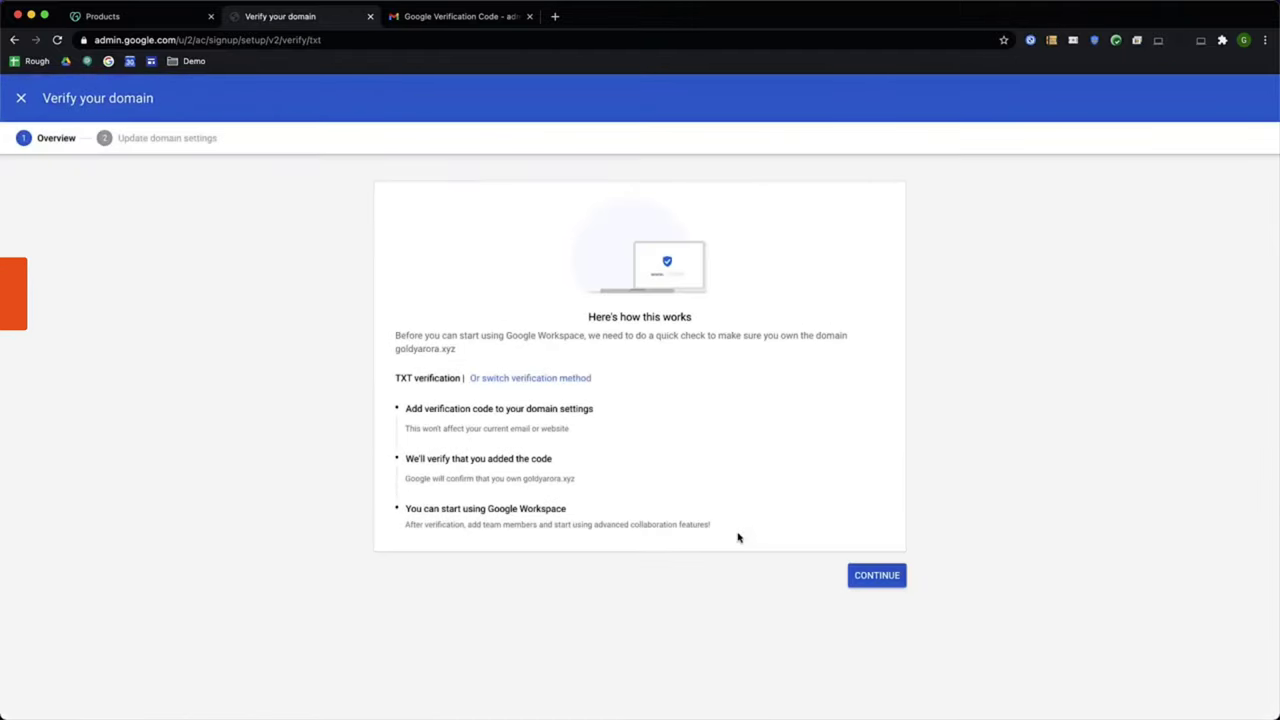
click(852, 584)
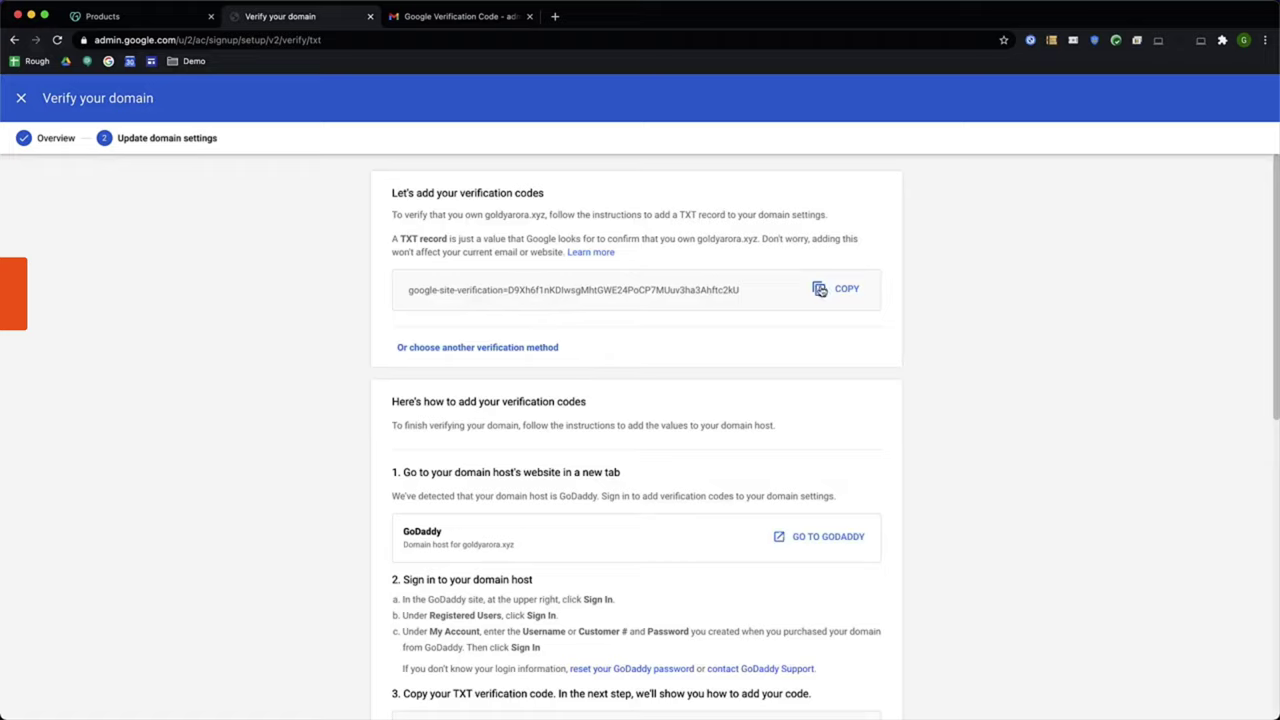
click(832, 289)
Open the DNS records for goldyarora.xyz in GoDaddy.
click(123, 26)
scroll(457, 497, down, 3)
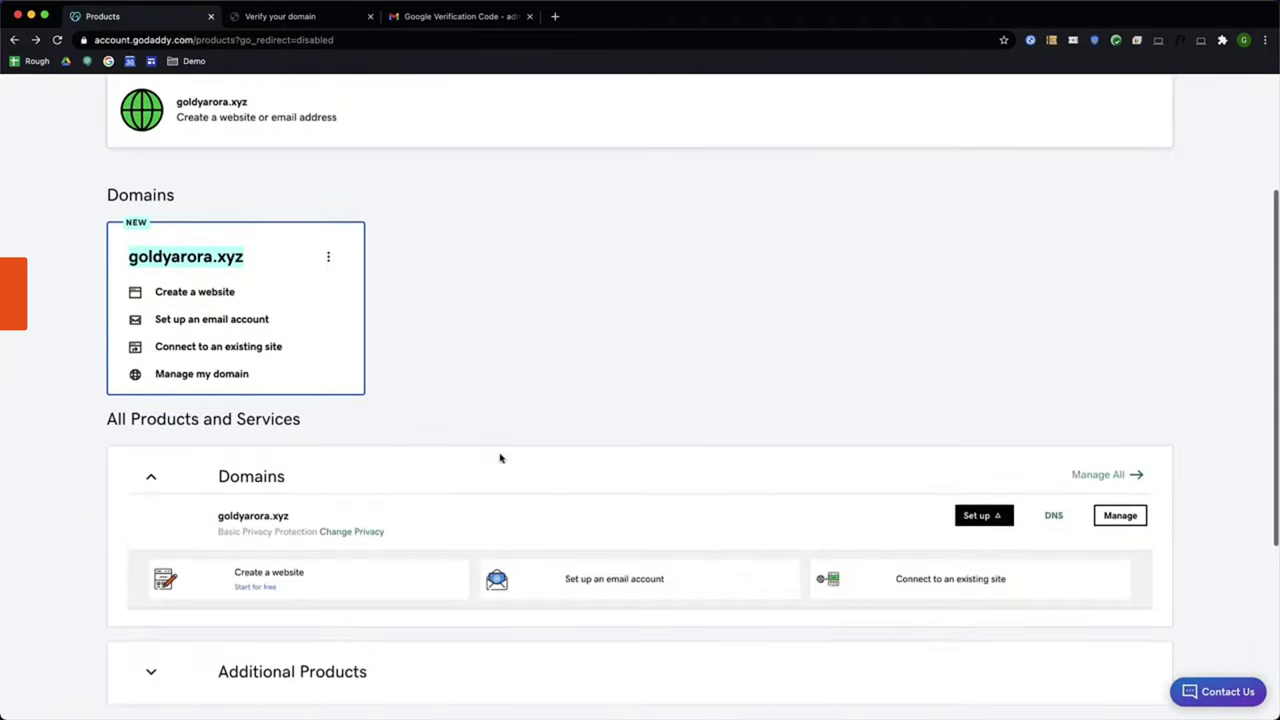
click(1054, 516)
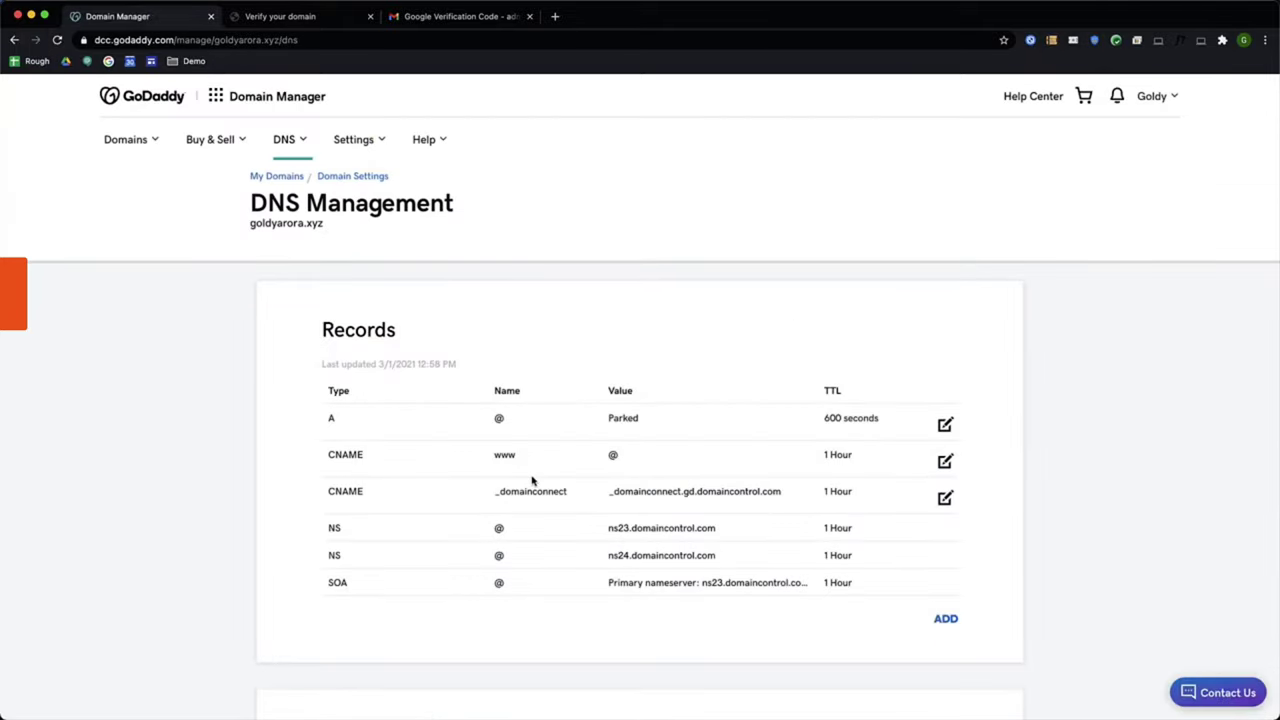
scroll(622, 646, down, 1)
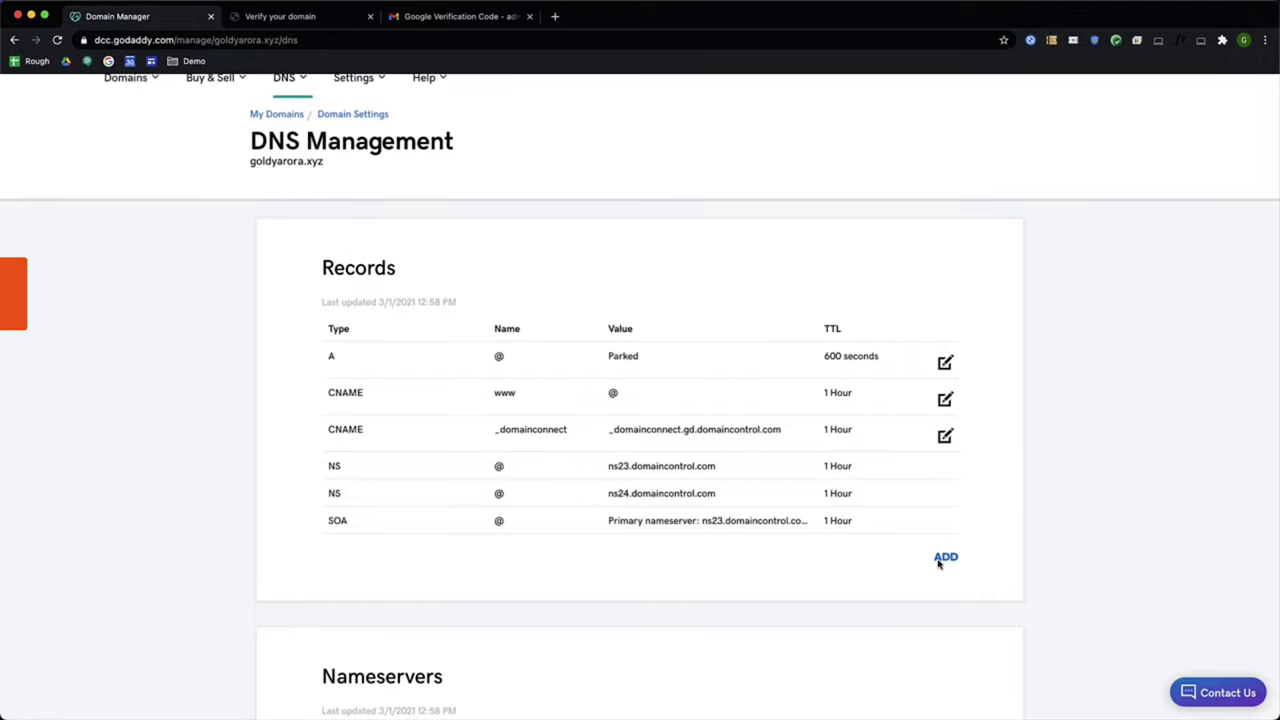
Add and save a TXT record with host @ and the pasted google-site-verification value.
click(941, 558)
scroll(668, 587, down, 2)
click(501, 482)
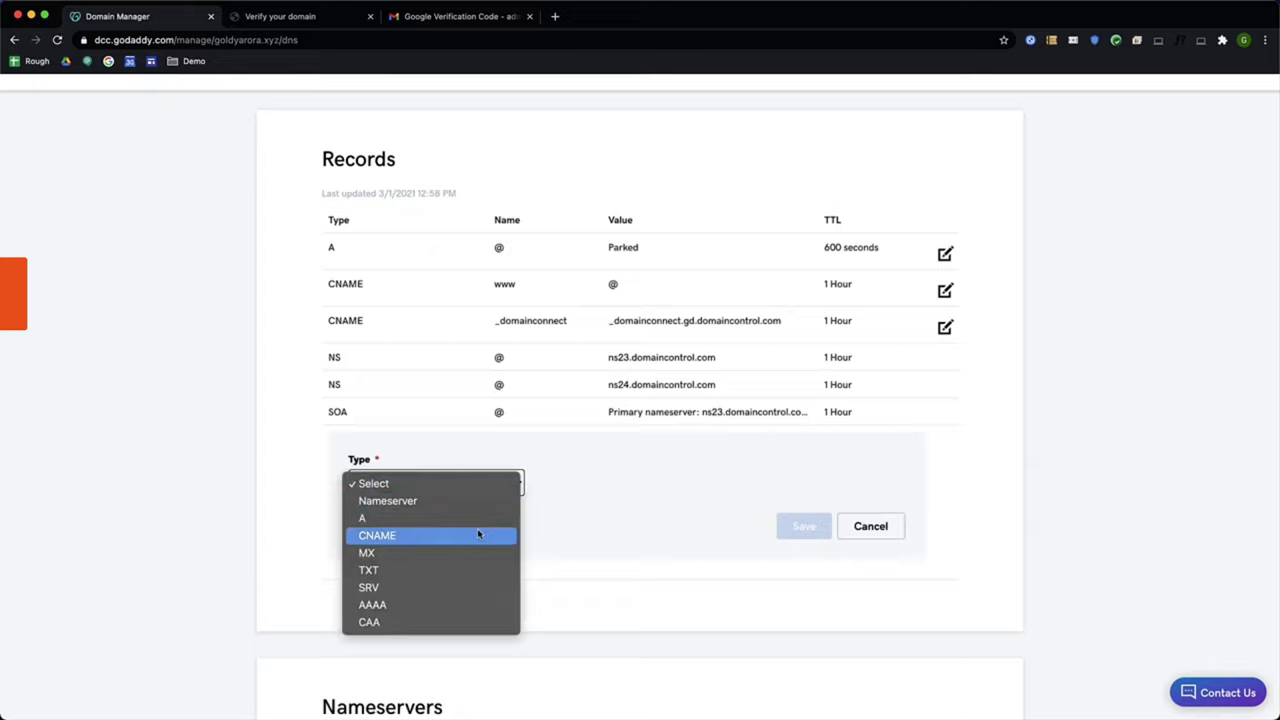
click(474, 569)
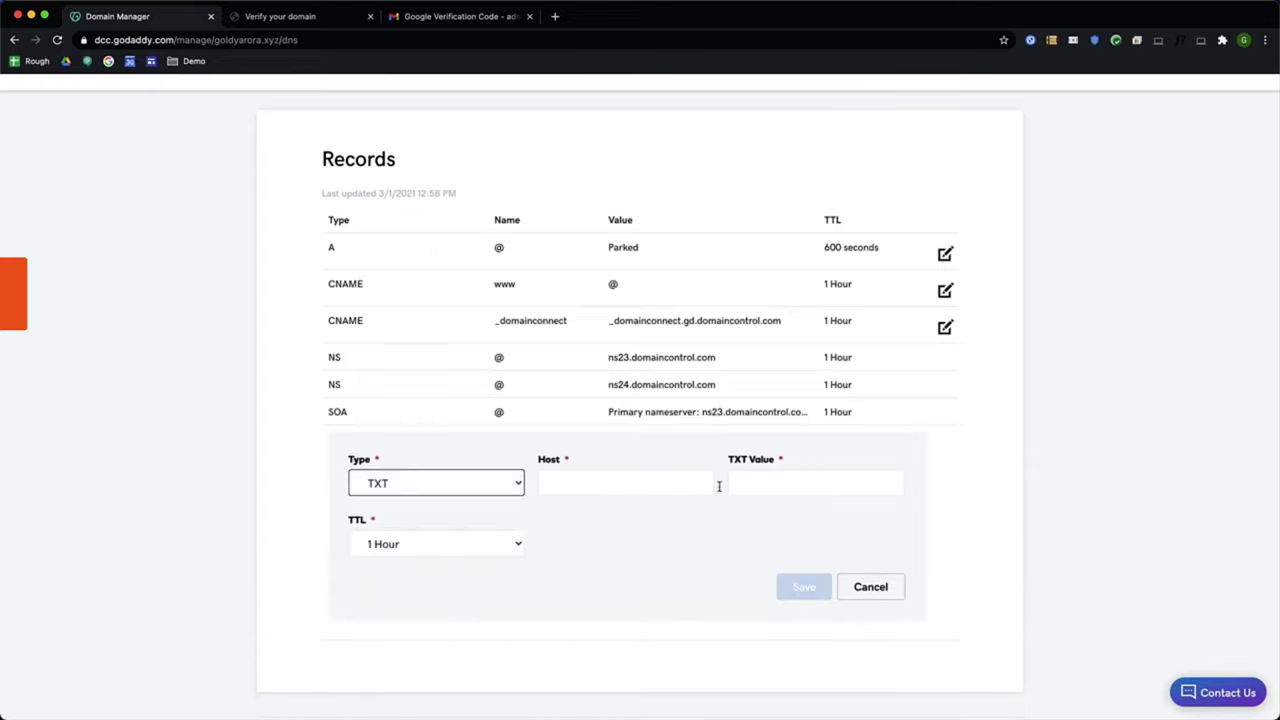
click(771, 486)
click(602, 487)
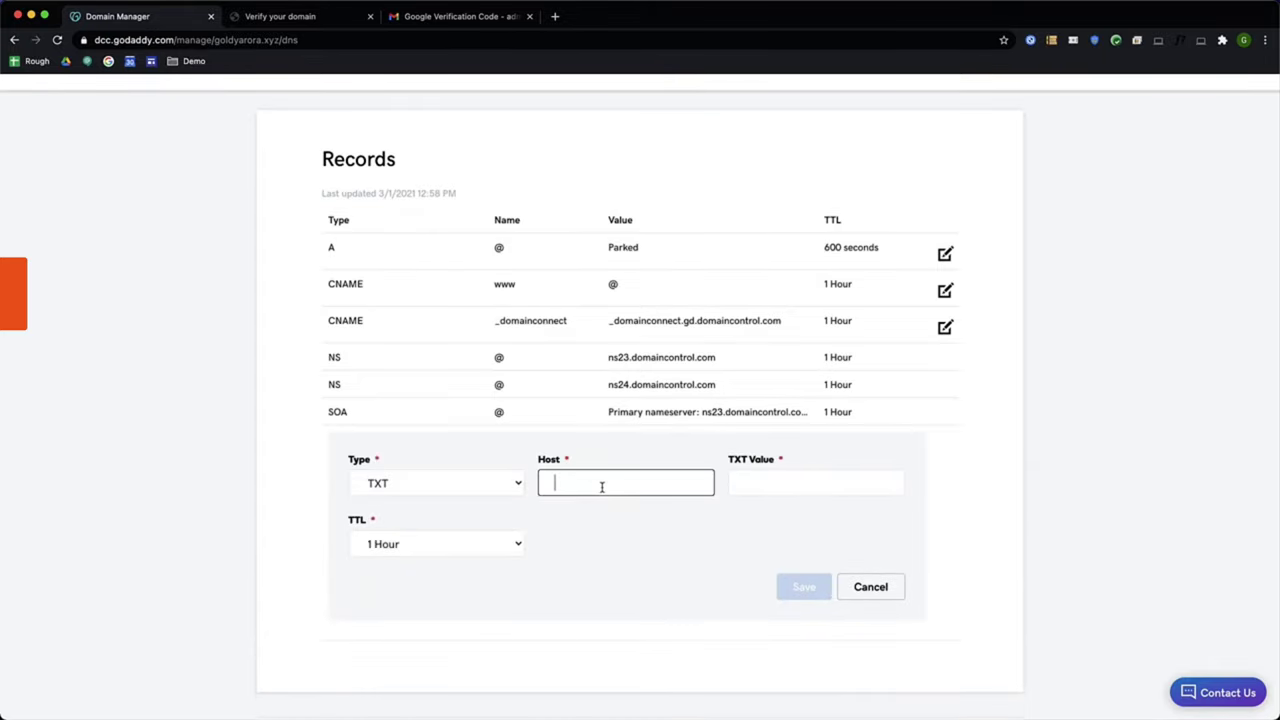
text(@)
right_click(770, 488)
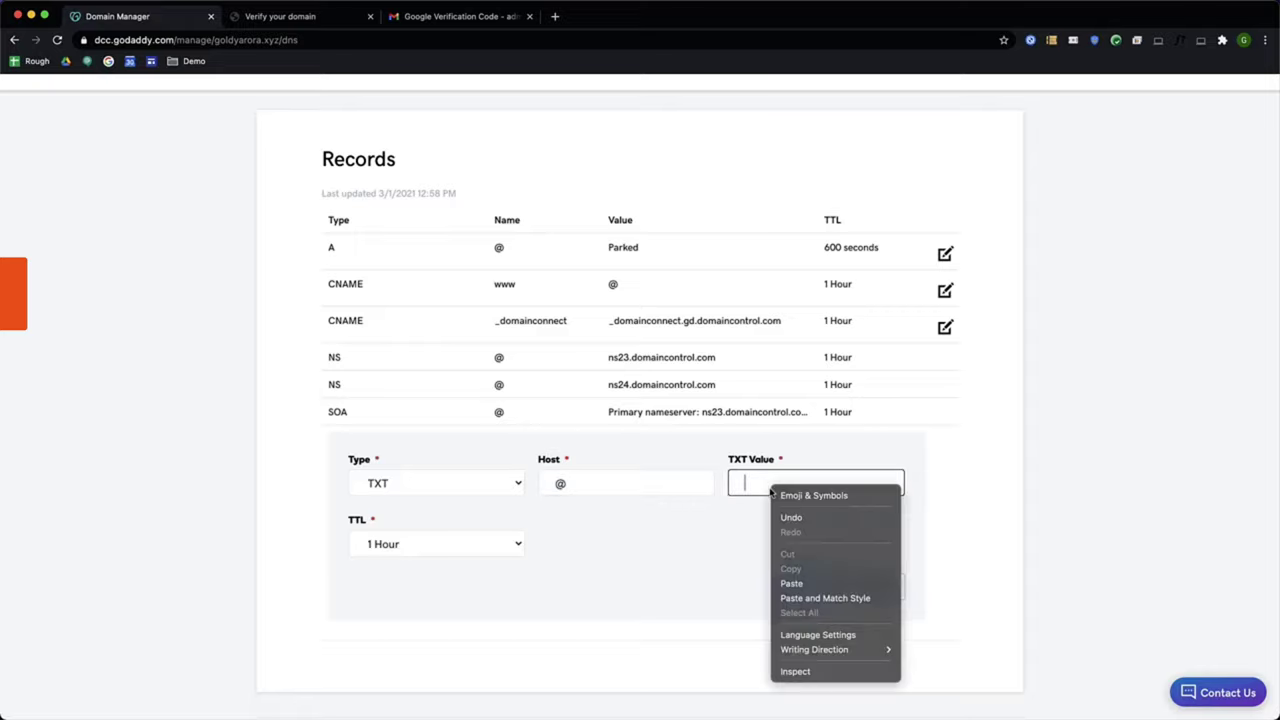
click(790, 584)
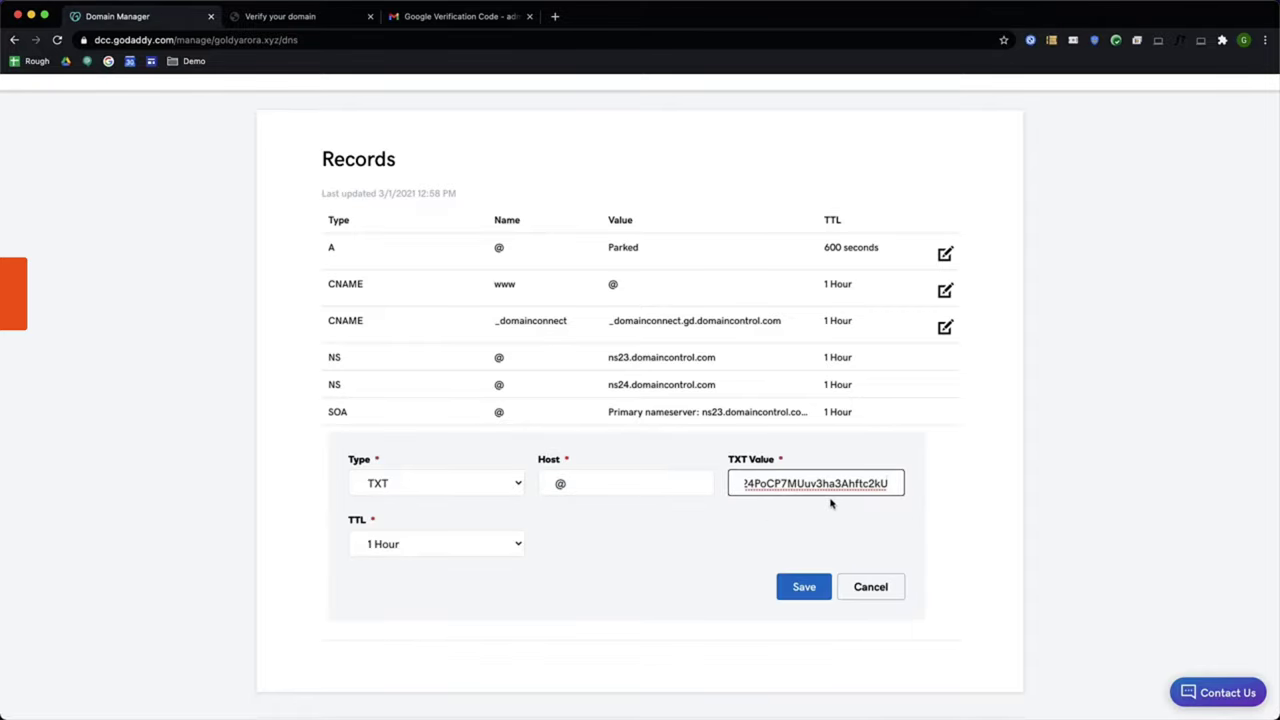
click(804, 588)
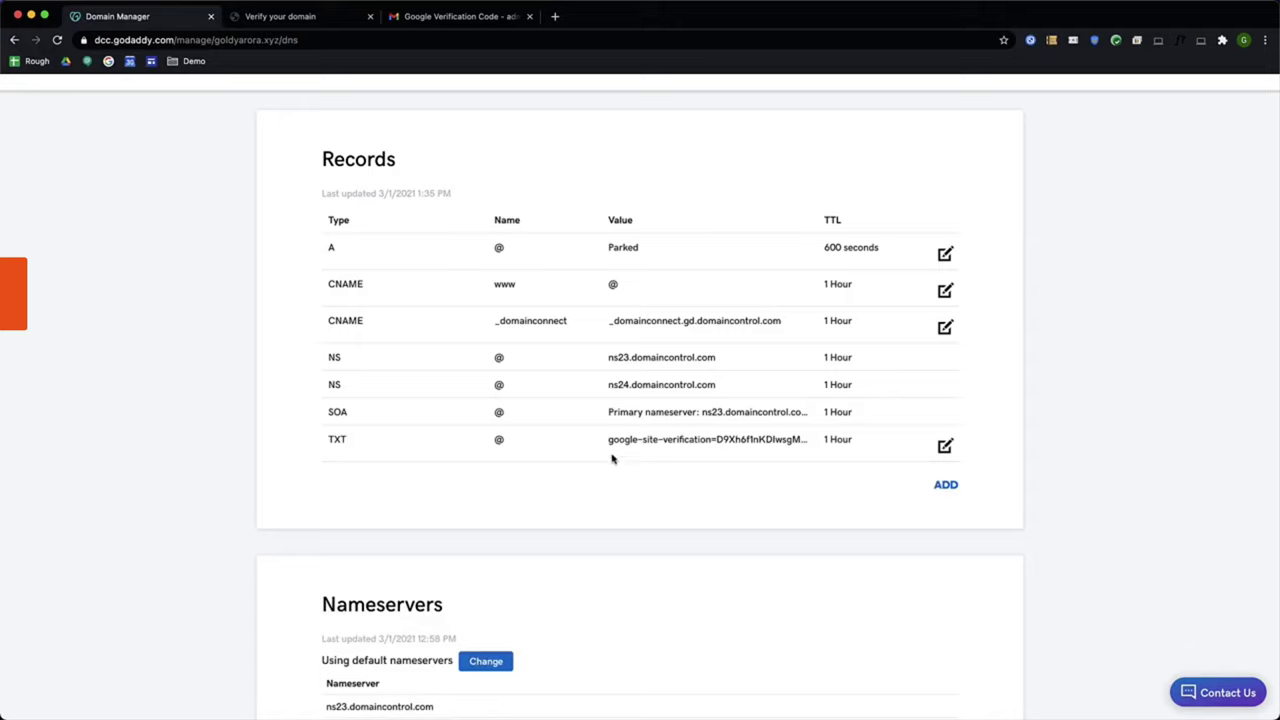
Run Verify My Domain so Google confirms goldyarora.xyz through the TXT record.
click(310, 22)
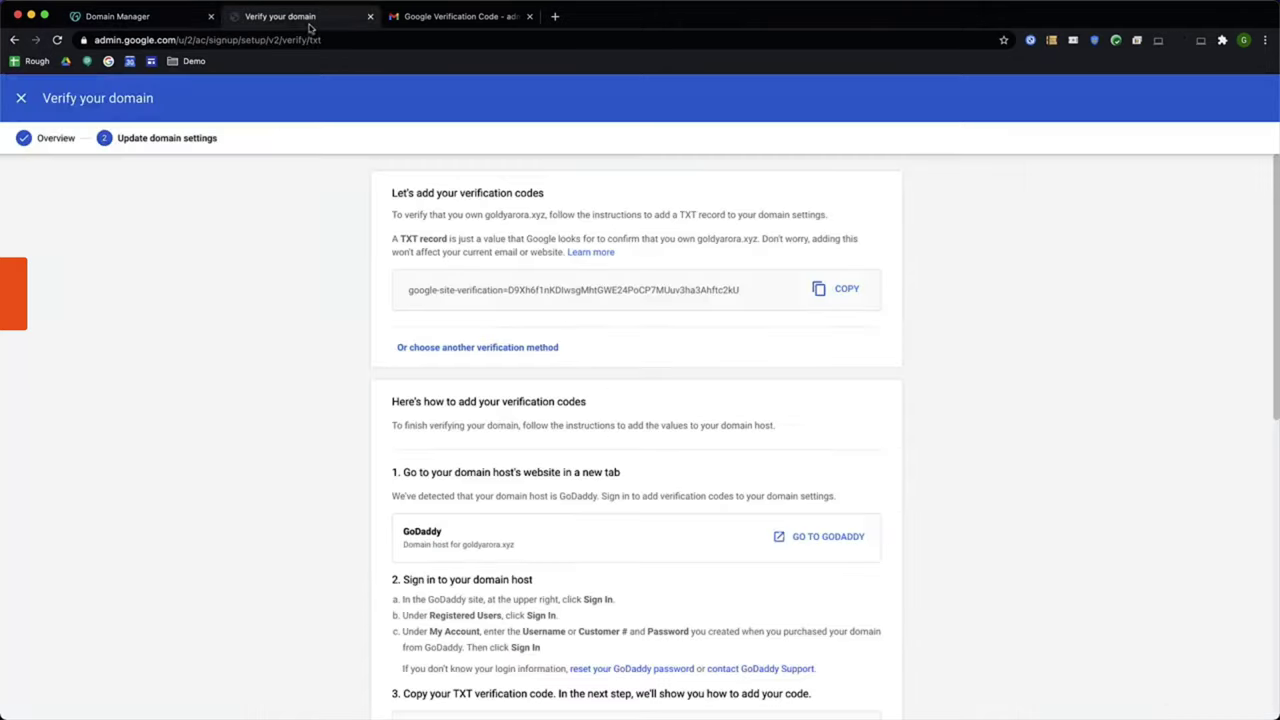
scroll(571, 551, down, 10)
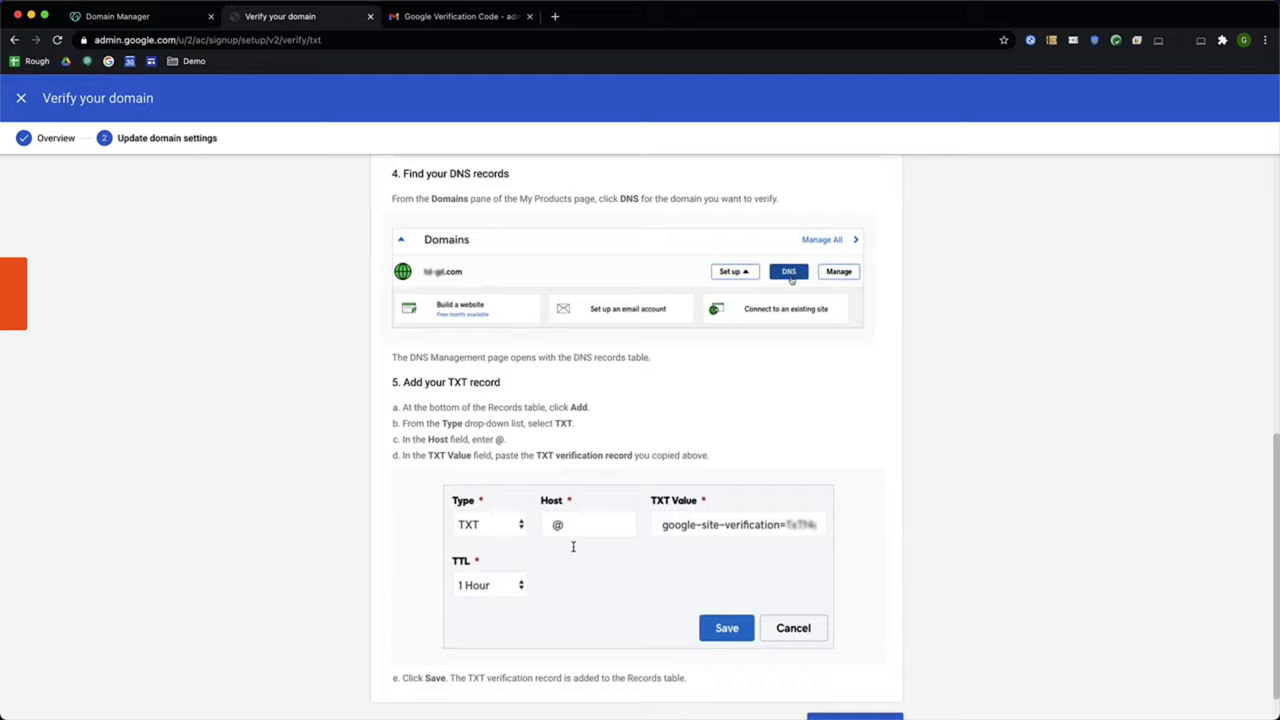
scroll(573, 546, down, 1)
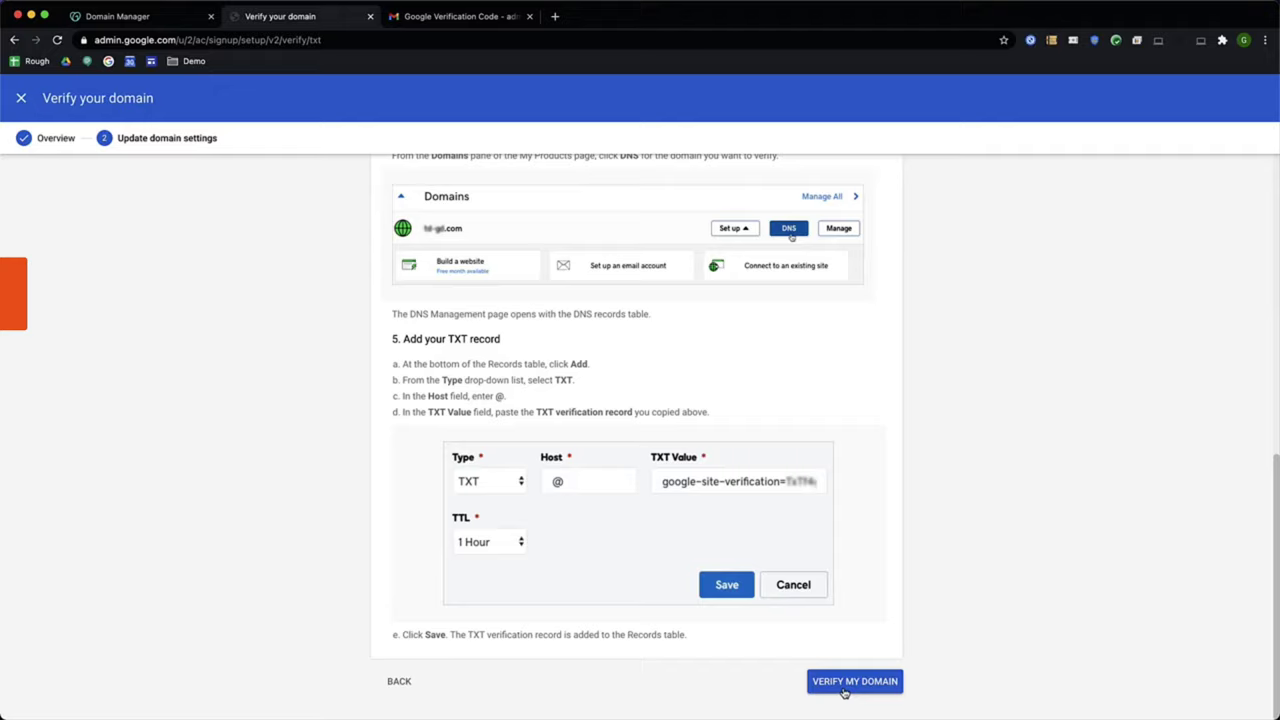
click(850, 684)
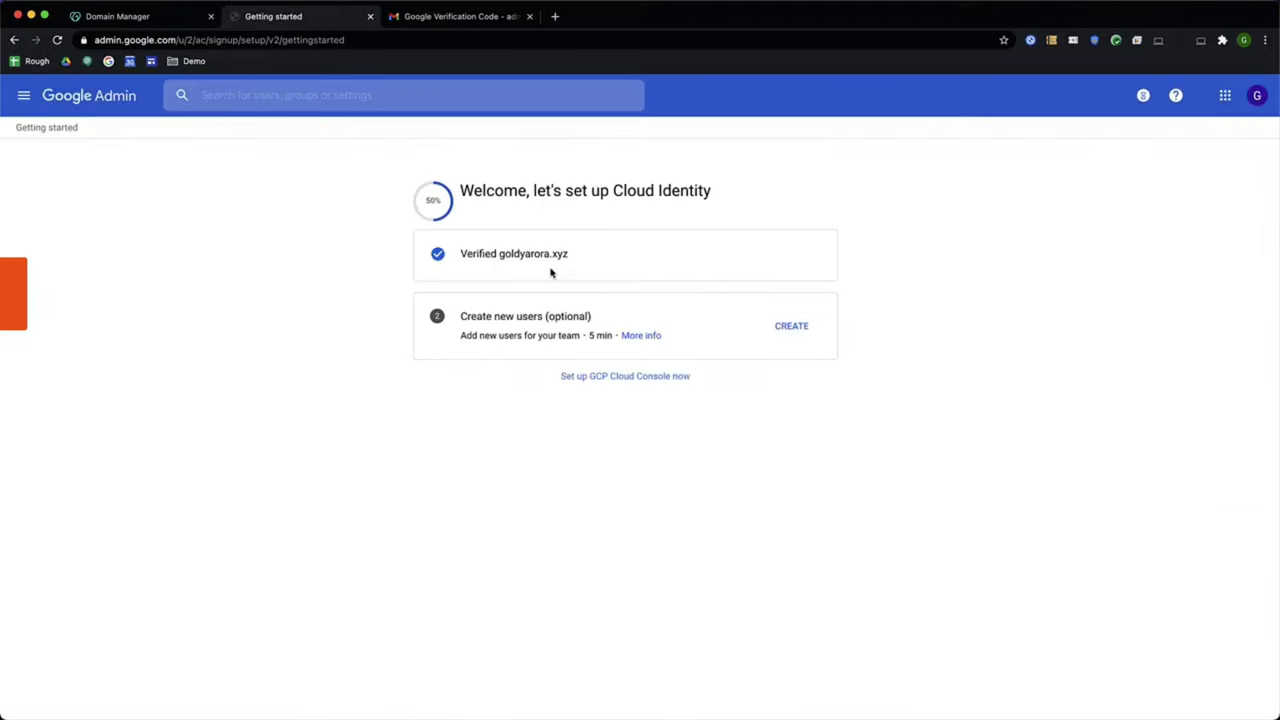